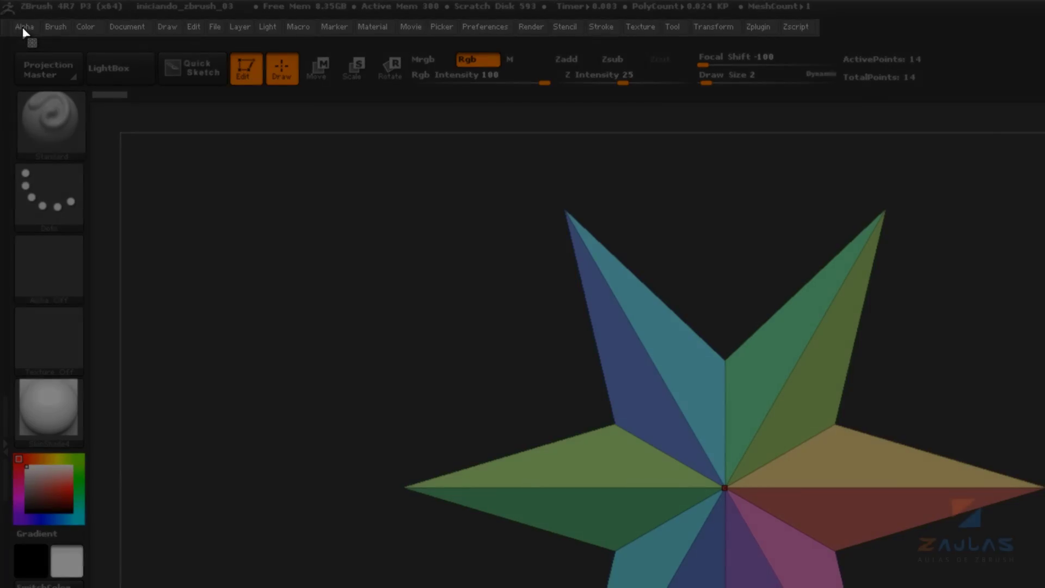
# Preview the brush, stroke, alpha, texture and material options, then BPR-render the star.
pyautogui.click(24, 27)
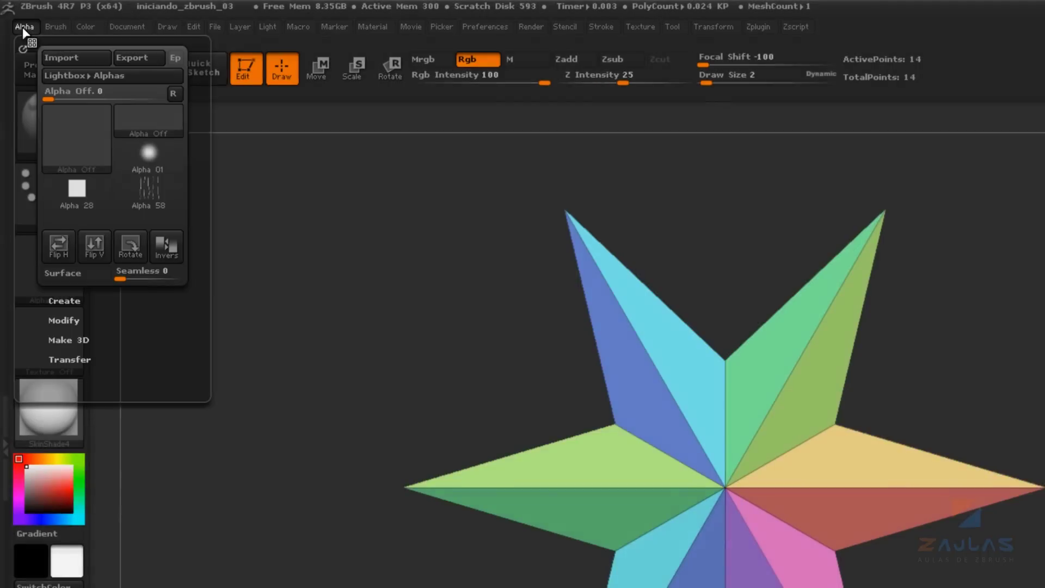
pyautogui.click(56, 26)
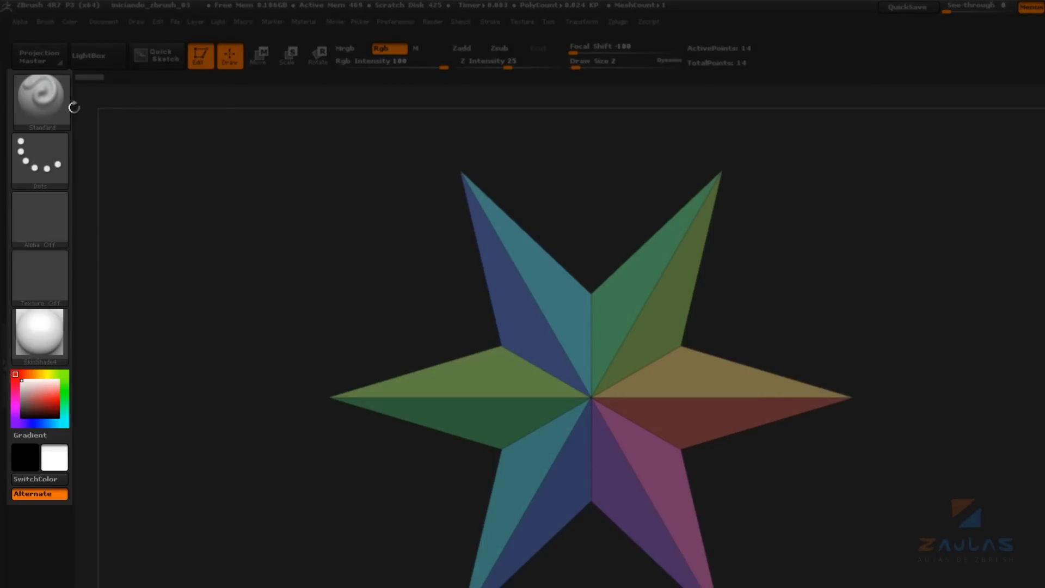
pyautogui.click(42, 98)
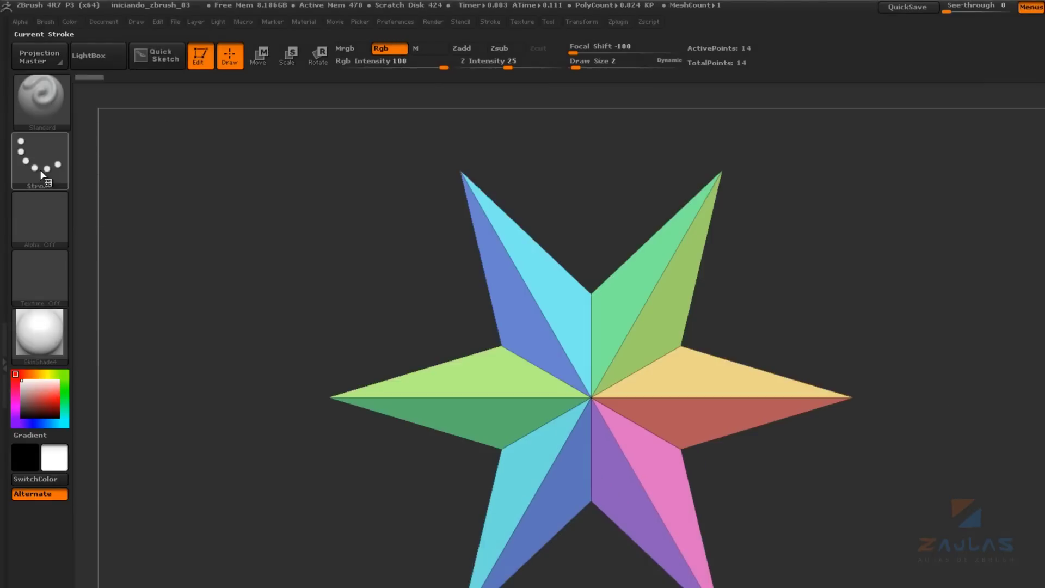
pyautogui.click(43, 175)
pyautogui.click(40, 220)
pyautogui.click(57, 294)
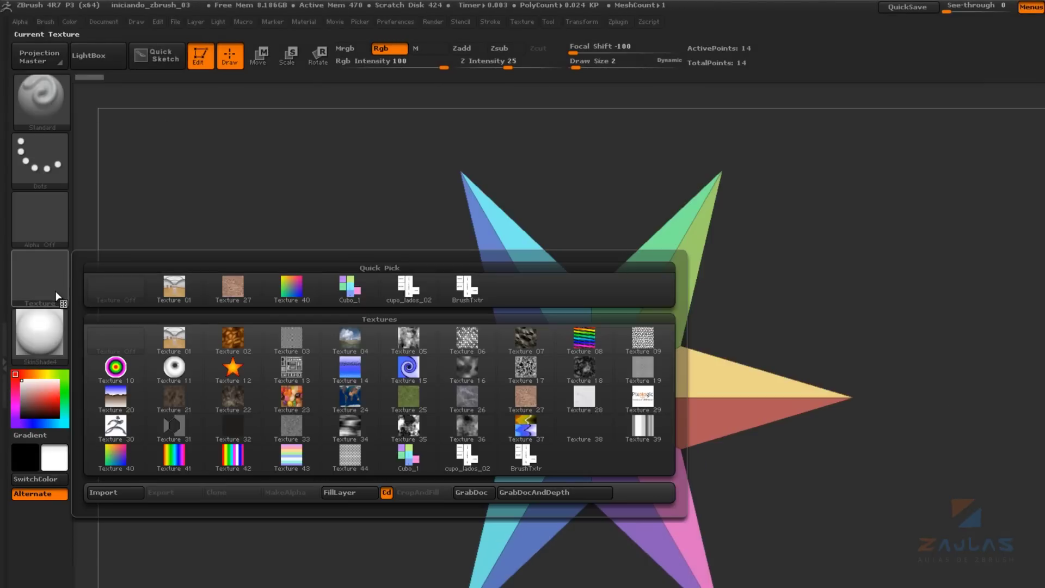
pyautogui.click(40, 332)
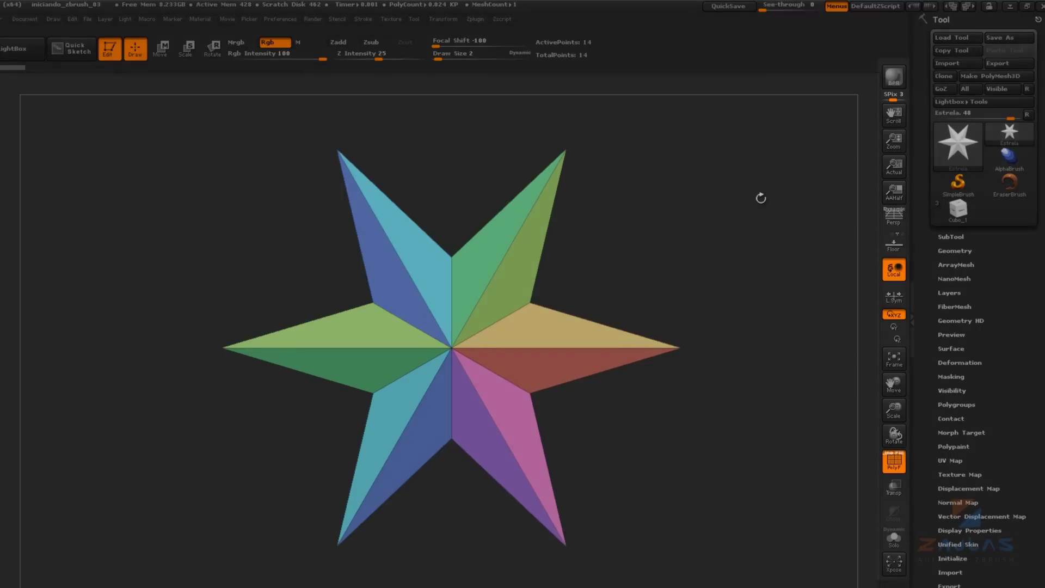
pyautogui.click(889, 86)
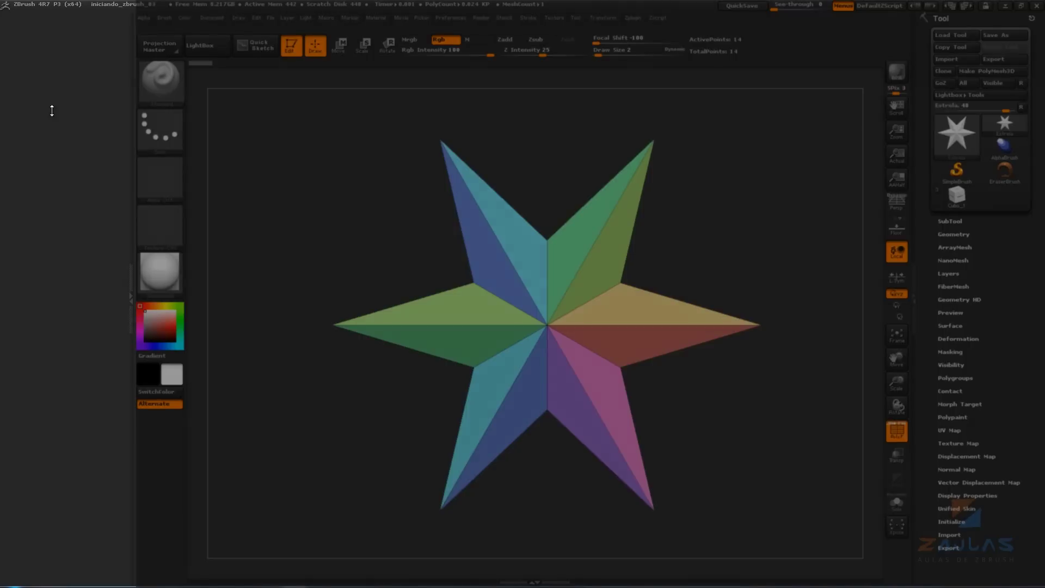
pyautogui.click(206, 21)
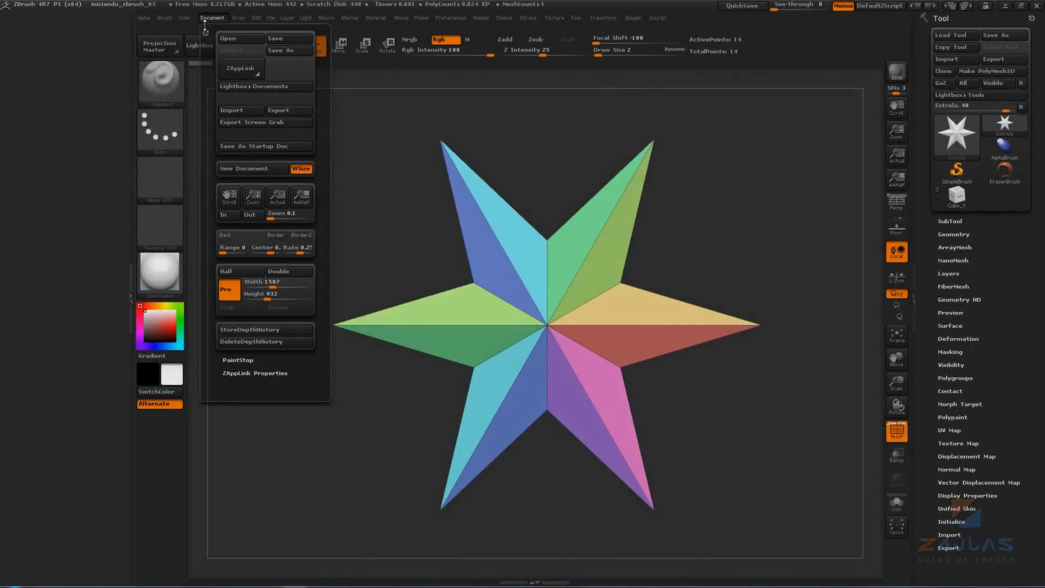
pyautogui.moveTo(206, 31); pyautogui.dragTo(117, 70)
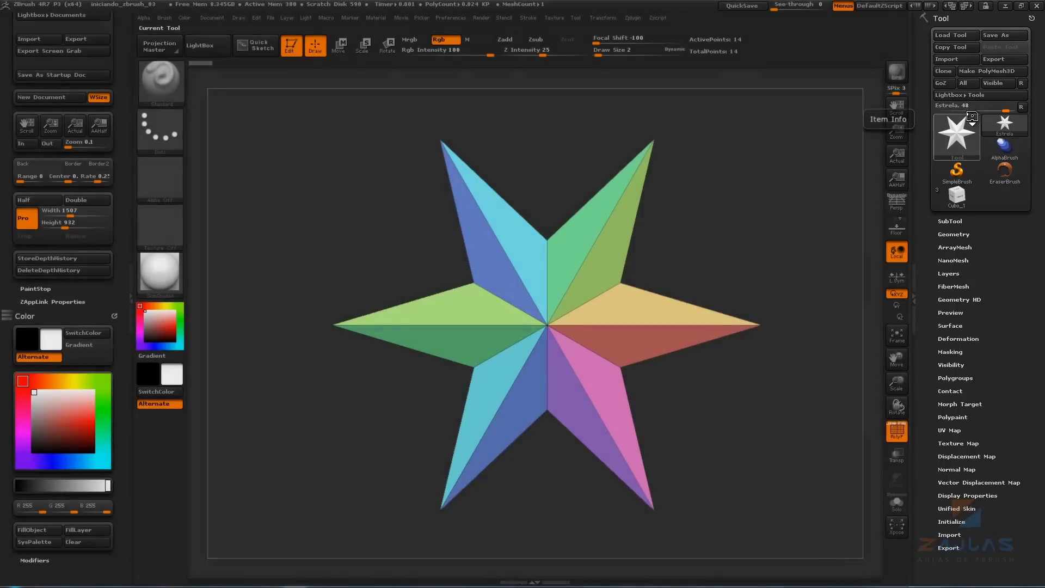
pyautogui.moveTo(957, 133)
pyautogui.click(963, 125)
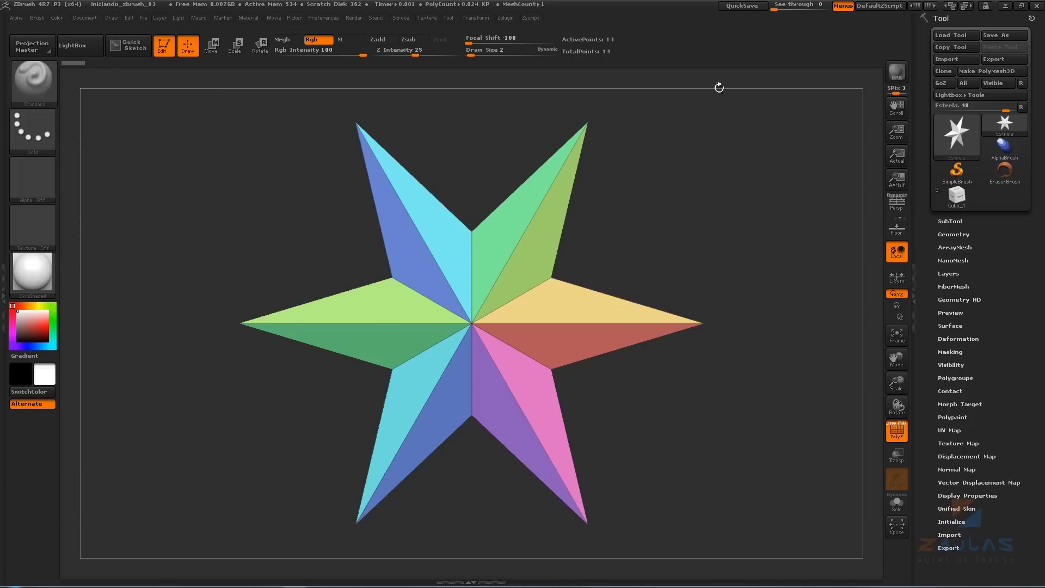
# Orbit, pan, zoom and spin the star, ending snapped to a straight front view.
pyautogui.moveTo(695, 411)
pyautogui.mouseDown()
pyautogui.moveTo(803, 408)
pyautogui.moveTo(669, 408)
pyautogui.moveTo(796, 410)
pyautogui.mouseUp()
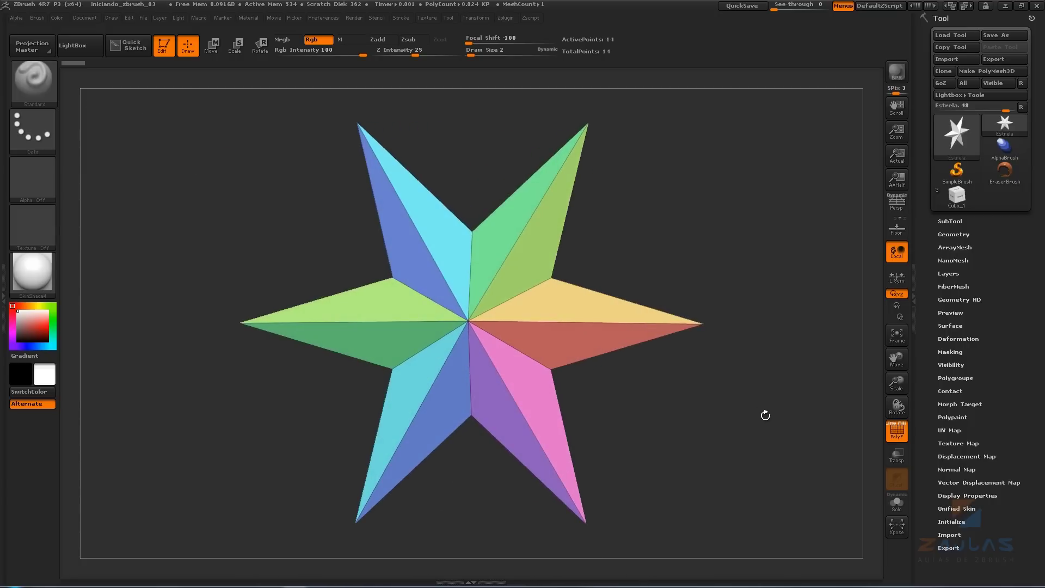
pyautogui.moveTo(772, 429)
pyautogui.keyDown('alt'); pyautogui.mouseDown()
pyautogui.moveTo(781, 434)
pyautogui.moveTo(801, 380)
pyautogui.moveTo(747, 438)
pyautogui.moveTo(820, 353)
pyautogui.moveTo(724, 414)
pyautogui.moveTo(765, 425)
pyautogui.mouseUp(); pyautogui.keyUp('alt')
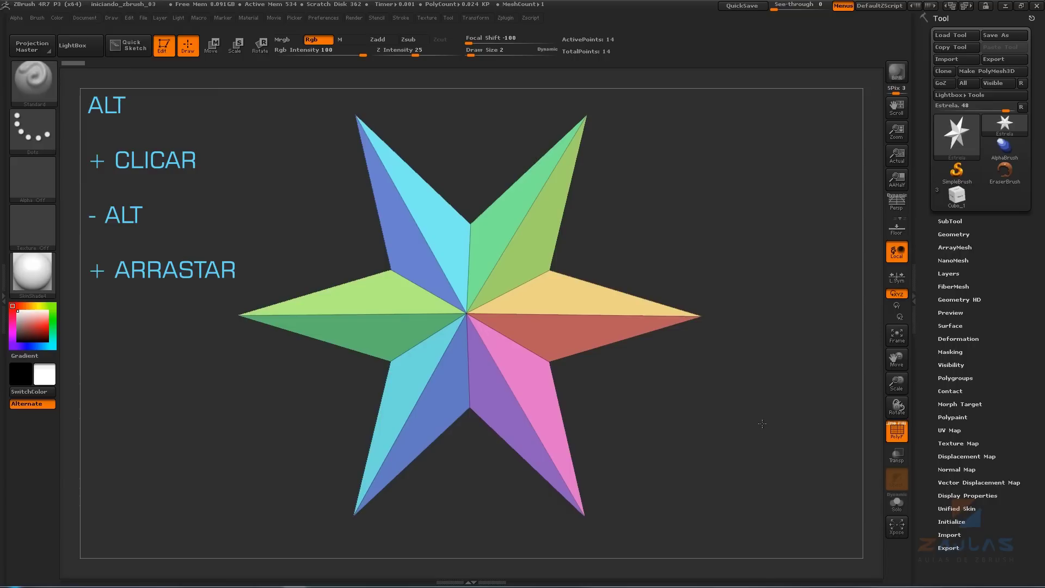
pyautogui.keyDown('alt'); pyautogui.moveTo(762, 424); pyautogui.dragTo(780, 422); pyautogui.keyUp('alt')
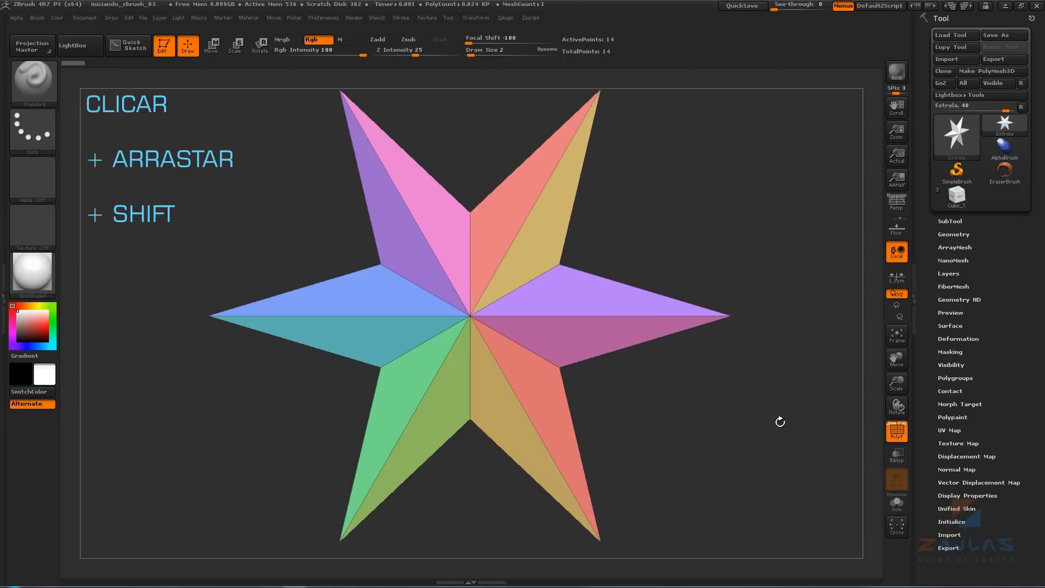
pyautogui.moveTo(780, 422); pyautogui.dragTo(741, 421)
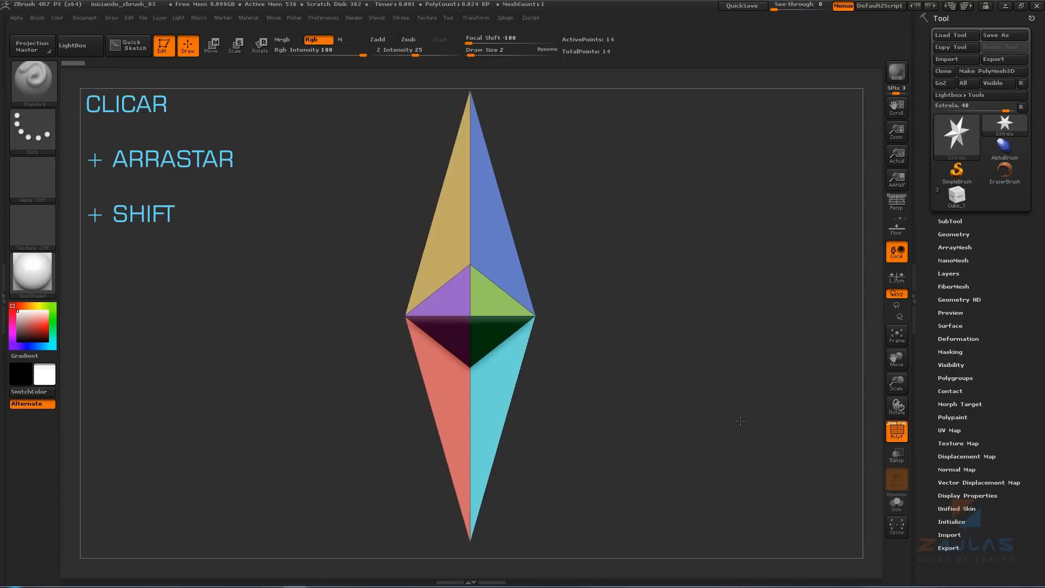
pyautogui.keyDown('shift'); pyautogui.moveTo(768, 352); pyautogui.dragTo(791, 406); pyautogui.keyUp('shift')
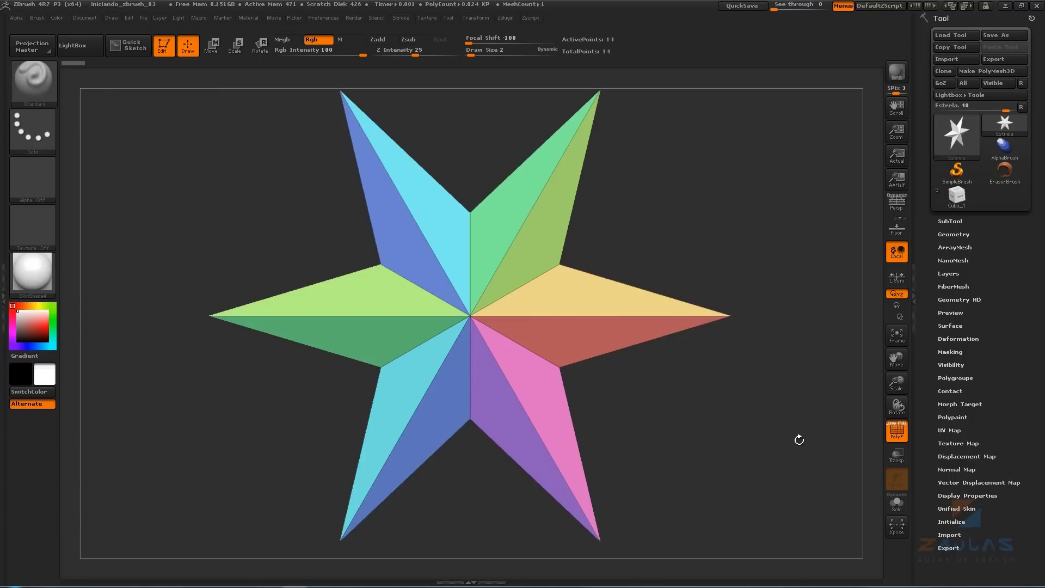
# Hold Shift for the Smooth brush and orbit the star to a new angle.
pyautogui.press('shift')
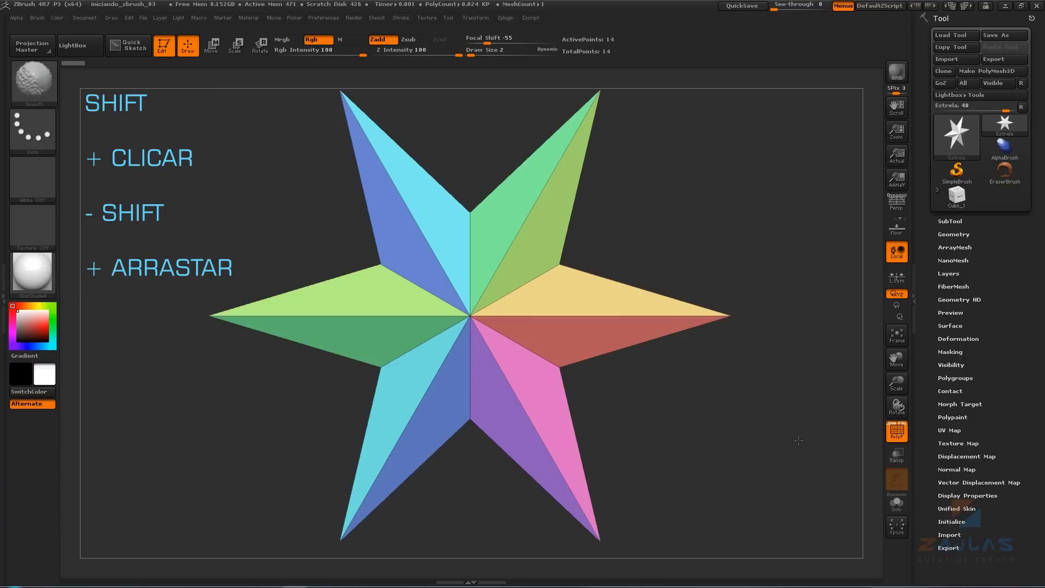
pyautogui.moveTo(799, 440); pyautogui.dragTo(733, 128)
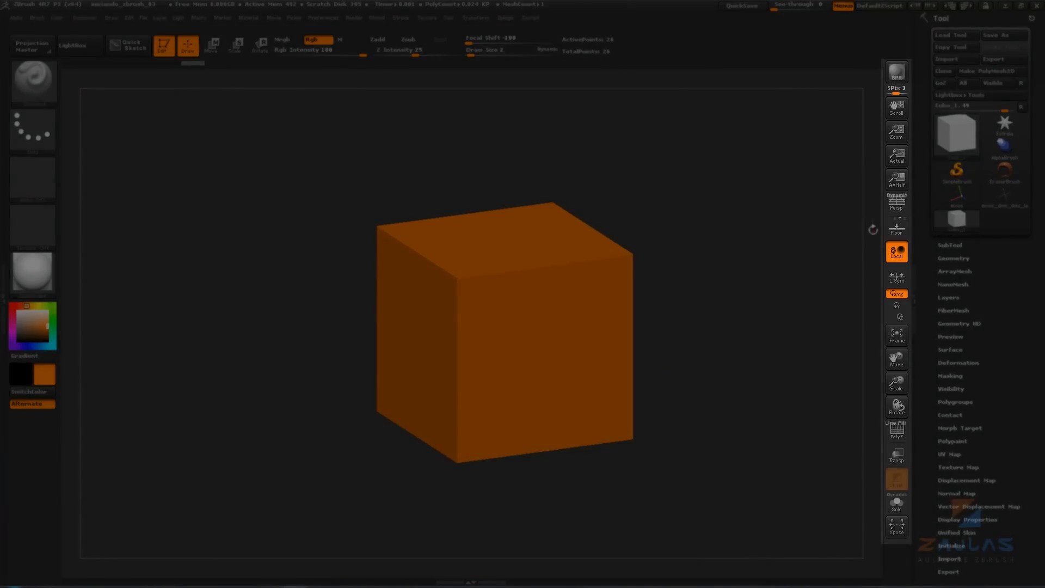
# Turn on the floor grid with Frame Opacity 1, Axis 9 and Elv raised to 0.
pyautogui.click(896, 231)
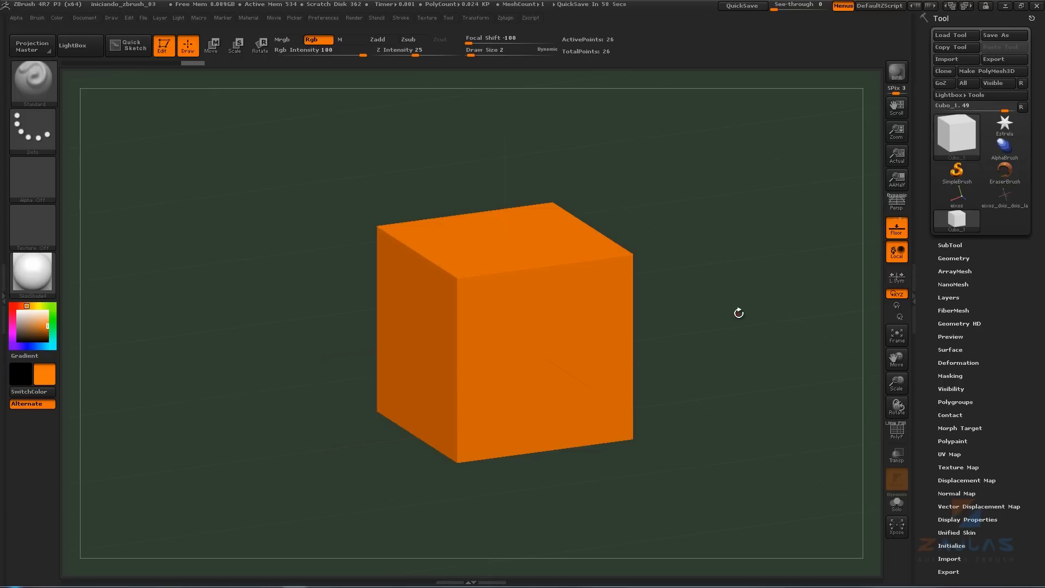
pyautogui.click(111, 18)
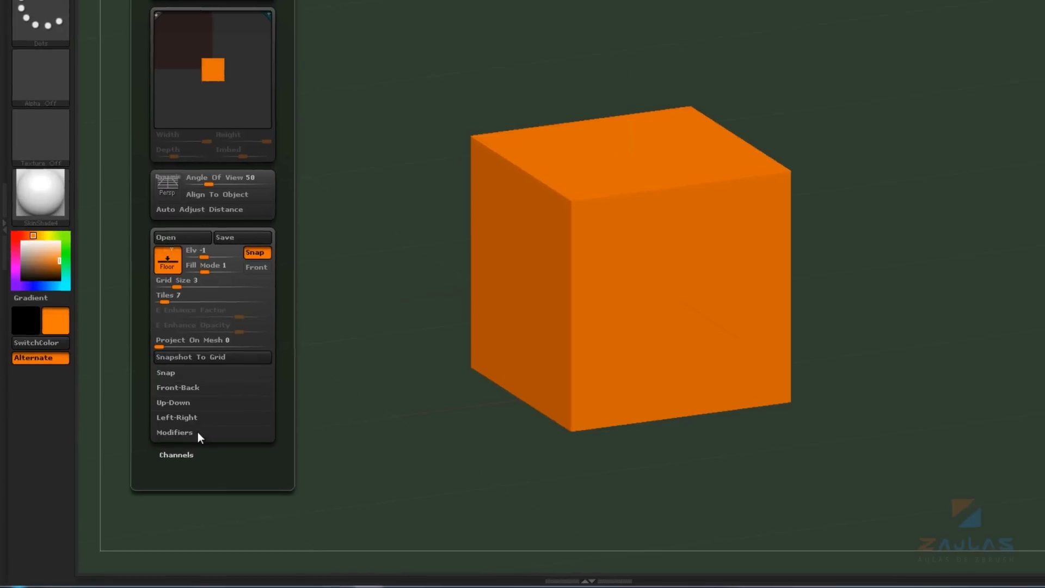
pyautogui.click(131, 463)
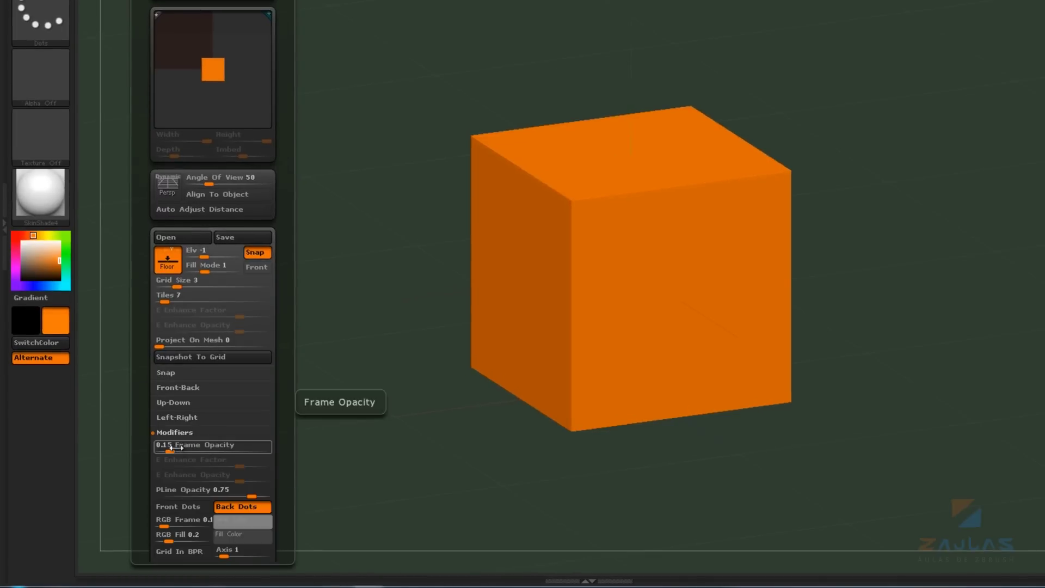
pyautogui.moveTo(176, 447); pyautogui.dragTo(267, 449)
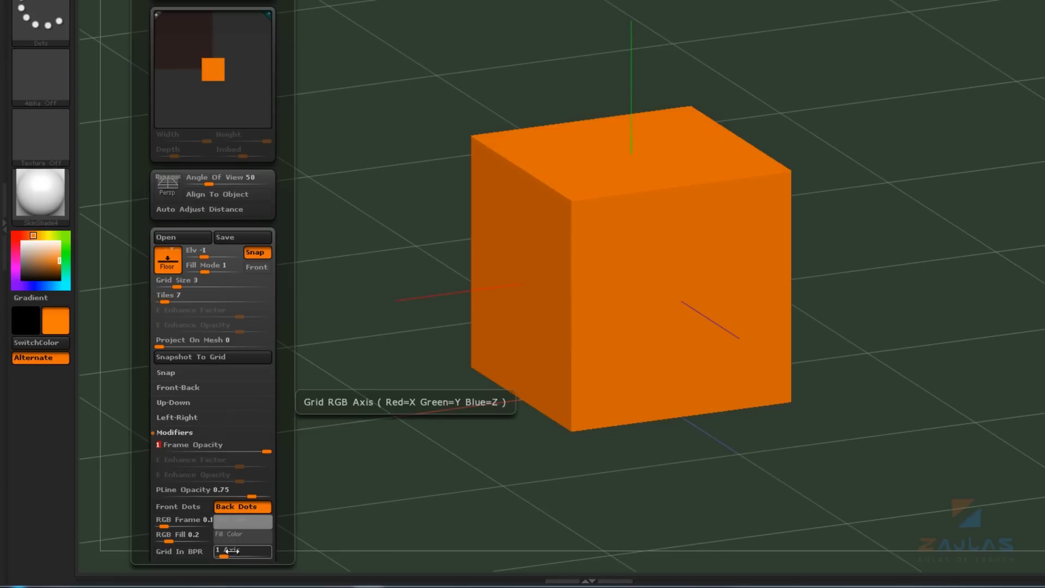
pyautogui.moveTo(229, 554); pyautogui.dragTo(262, 555)
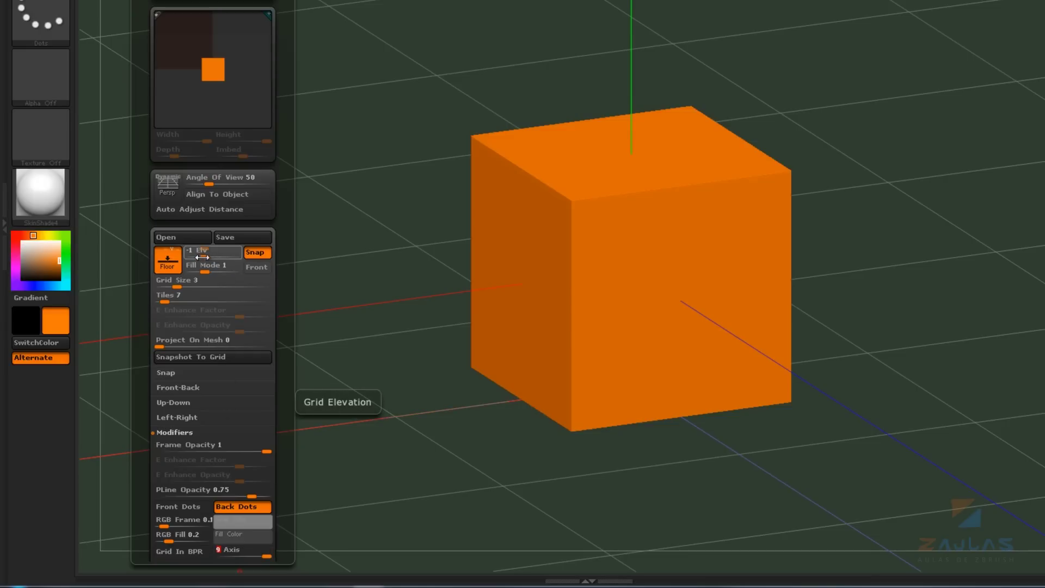
pyautogui.moveTo(204, 256); pyautogui.dragTo(234, 256)
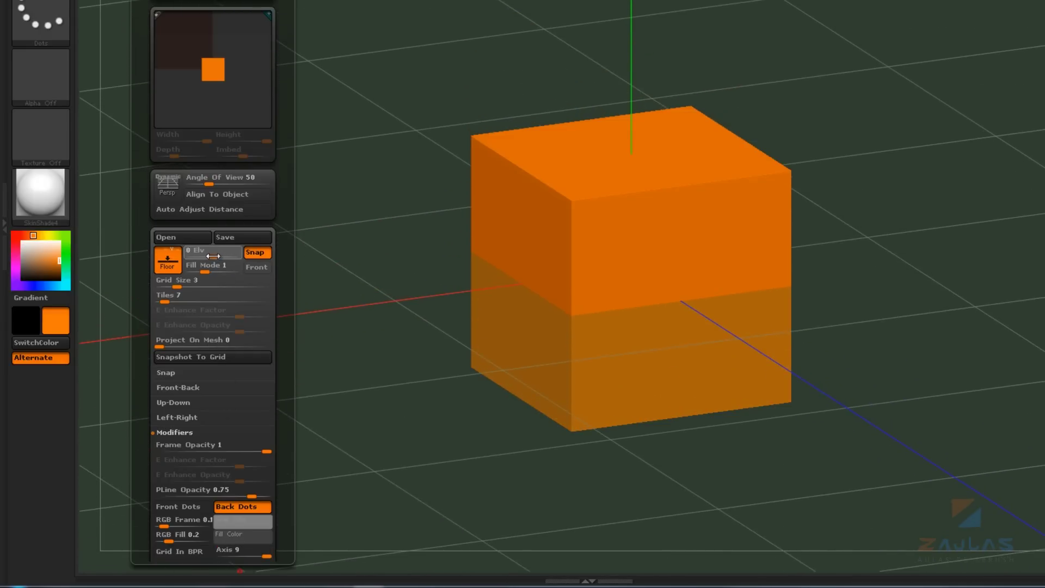
# Zoom and orbit so the CIMA/FRENTE/DIREITA cube sits centred in the floor grid.
pyautogui.keyDown('alt'); pyautogui.moveTo(742, 378); pyautogui.dragTo(722, 313, button='right'); pyautogui.keyUp('alt')
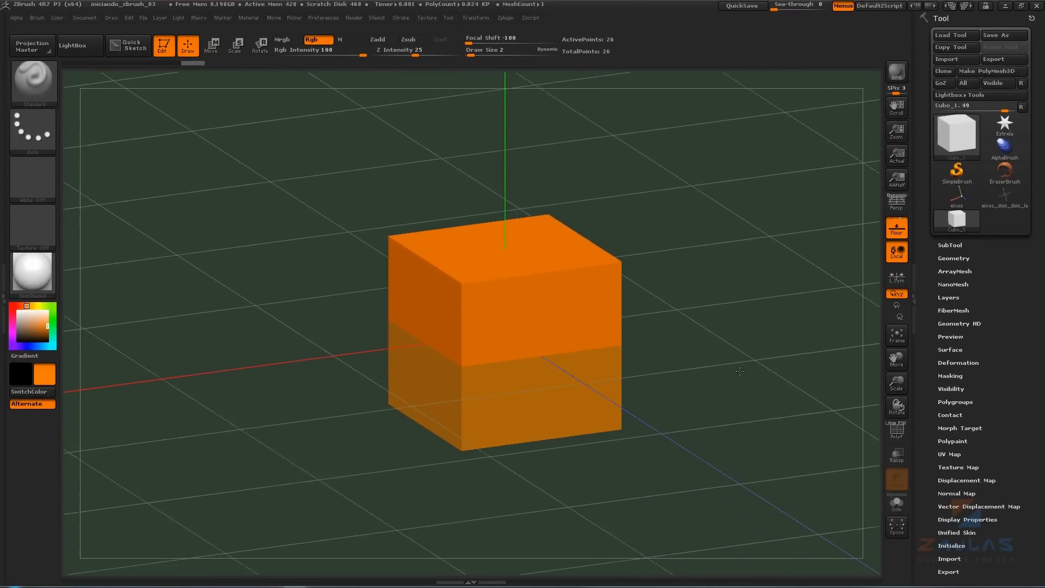
pyautogui.keyDown('alt'); pyautogui.moveTo(722, 313); pyautogui.dragTo(690, 217); pyautogui.keyUp('alt')
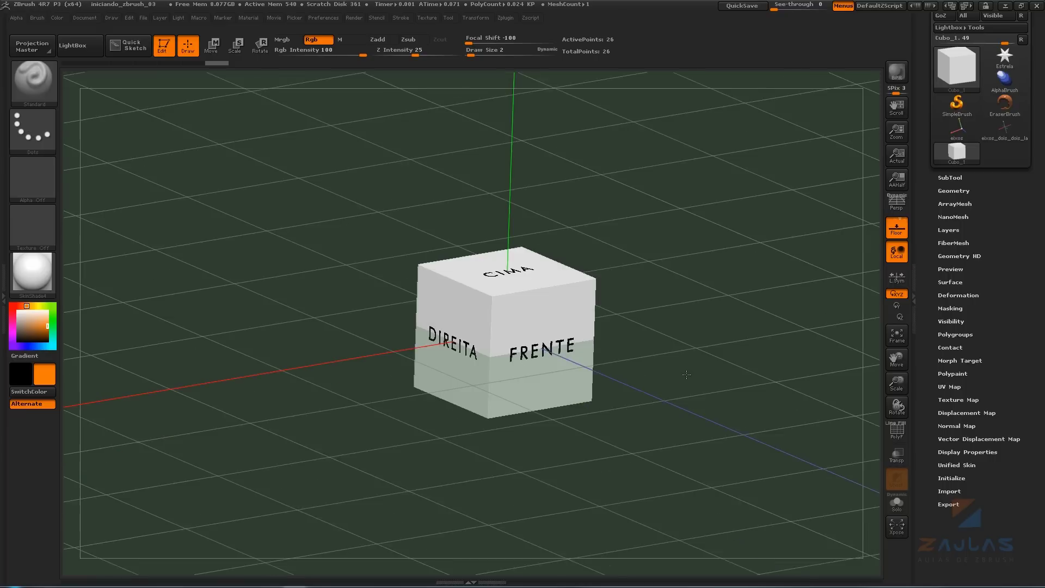
pyautogui.moveTo(726, 377)
pyautogui.mouseDown()
pyautogui.moveTo(738, 414)
pyautogui.moveTo(674, 386)
pyautogui.moveTo(658, 437)
pyautogui.moveTo(700, 430)
pyautogui.mouseUp()
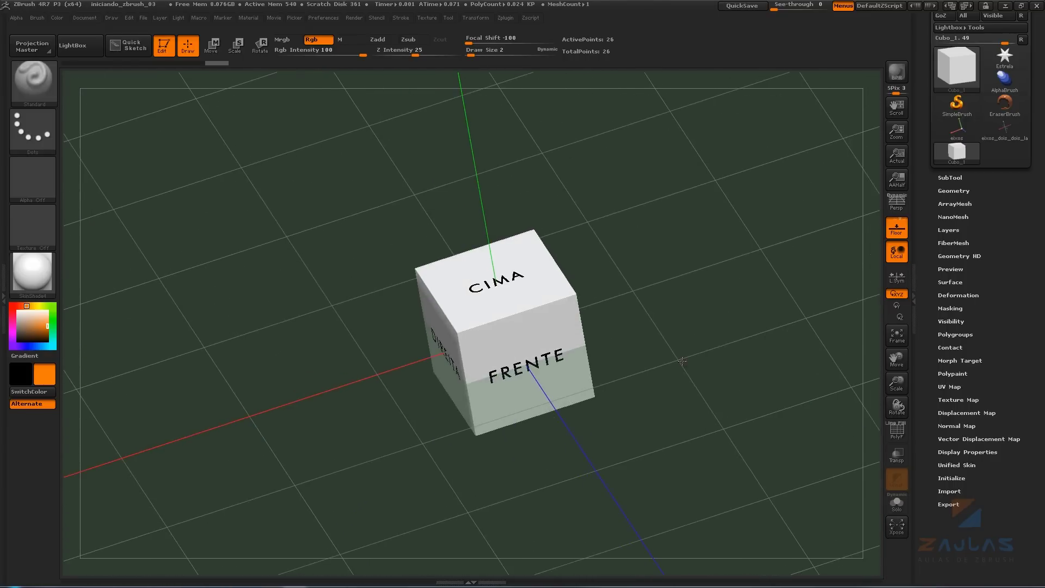
pyautogui.moveTo(682, 361)
pyautogui.mouseDown()
pyautogui.moveTo(692, 294)
pyautogui.moveTo(719, 305)
pyautogui.moveTo(745, 293)
pyautogui.mouseUp()
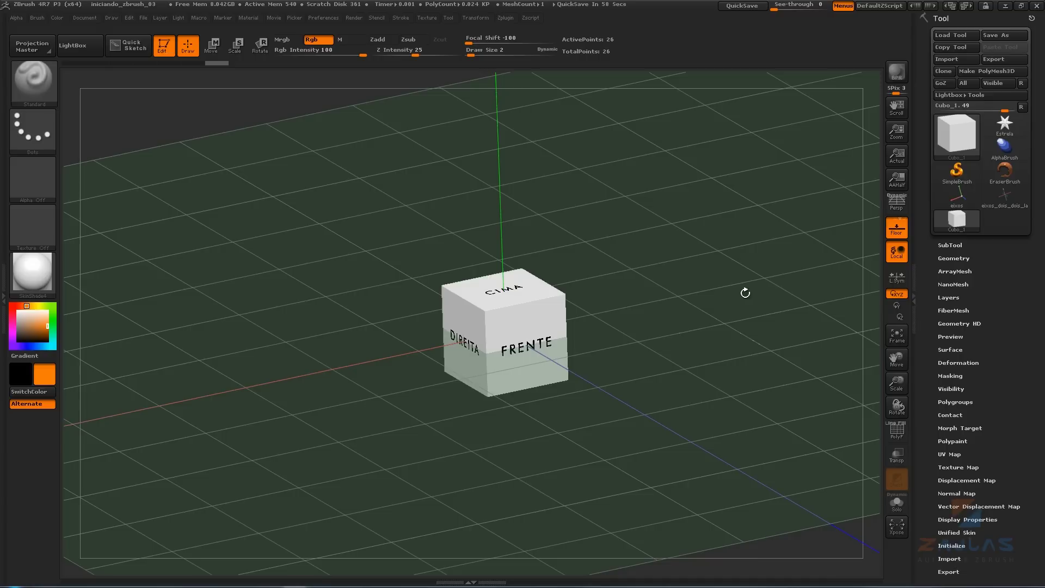
pyautogui.keyDown('alt'); pyautogui.moveTo(746, 292); pyautogui.dragTo(679, 263); pyautogui.keyUp('alt')
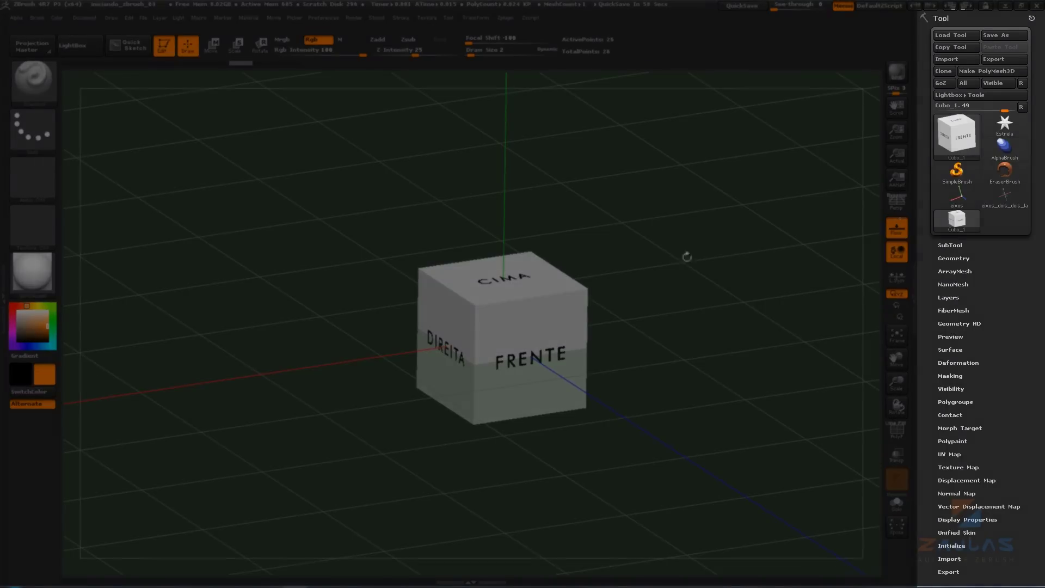
# In Tool > Deformation, shift the cube with Offset and test Size, returning it to original.
pyautogui.click(947, 362)
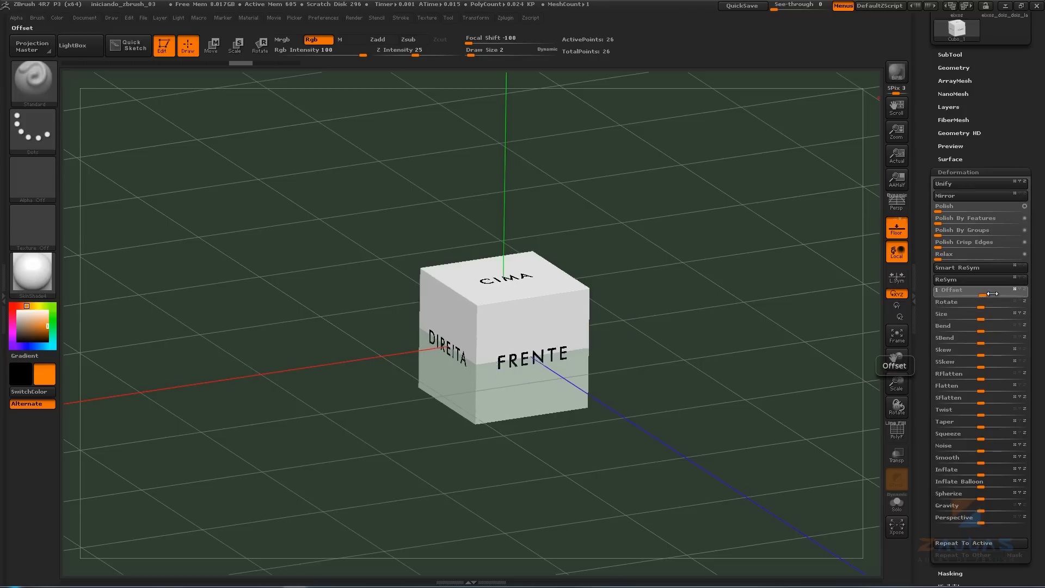
pyautogui.moveTo(977, 292)
pyautogui.mouseDown()
pyautogui.moveTo(958, 293)
pyautogui.moveTo(980, 294)
pyautogui.moveTo(983, 308)
pyautogui.mouseUp()
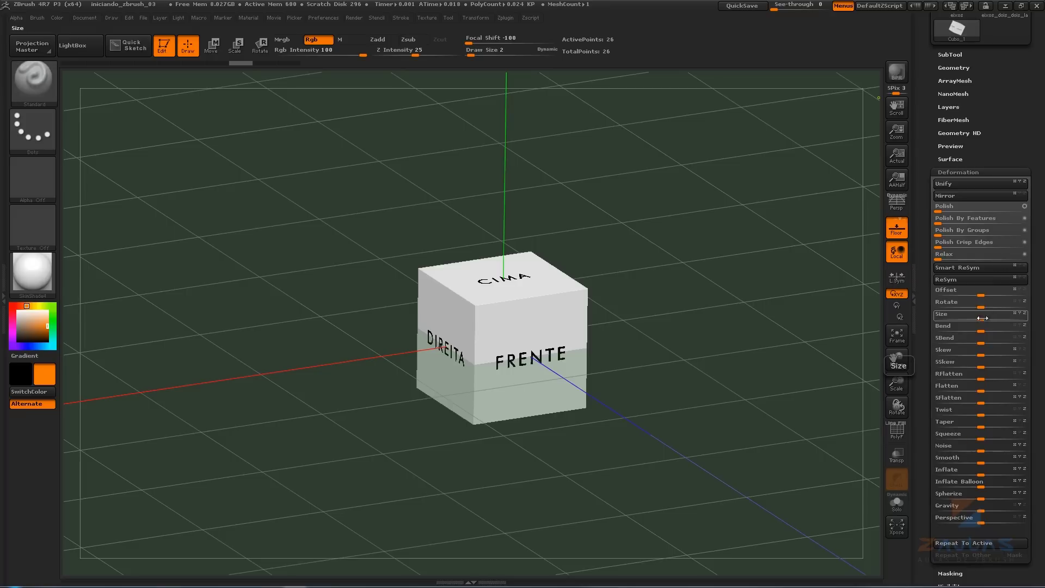
pyautogui.moveTo(983, 318); pyautogui.dragTo(981, 318)
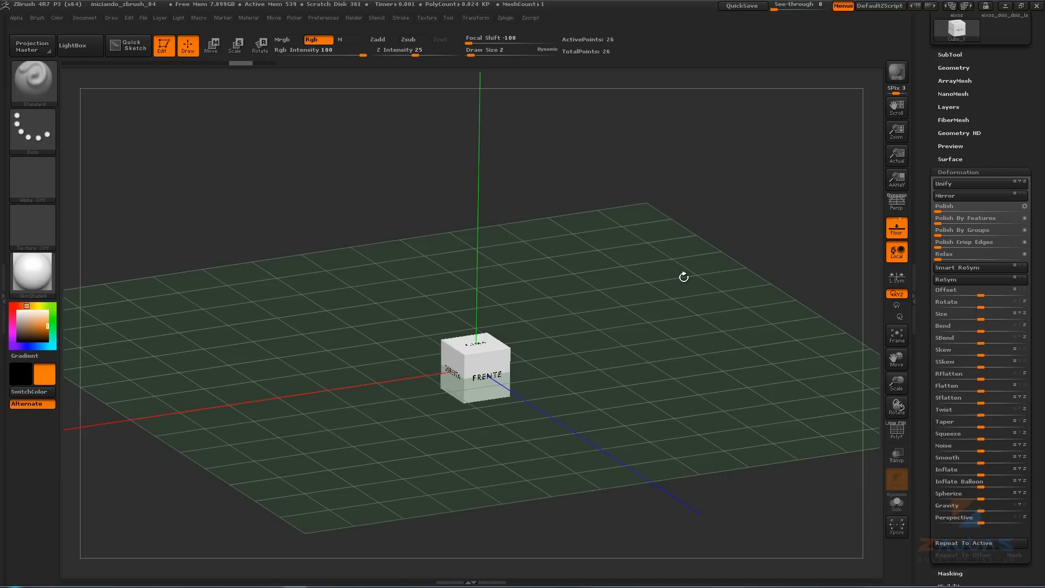
# Set the floor grid to Frame Opacity 0.15, Axis 1 and Elv -1.
pyautogui.click(110, 19)
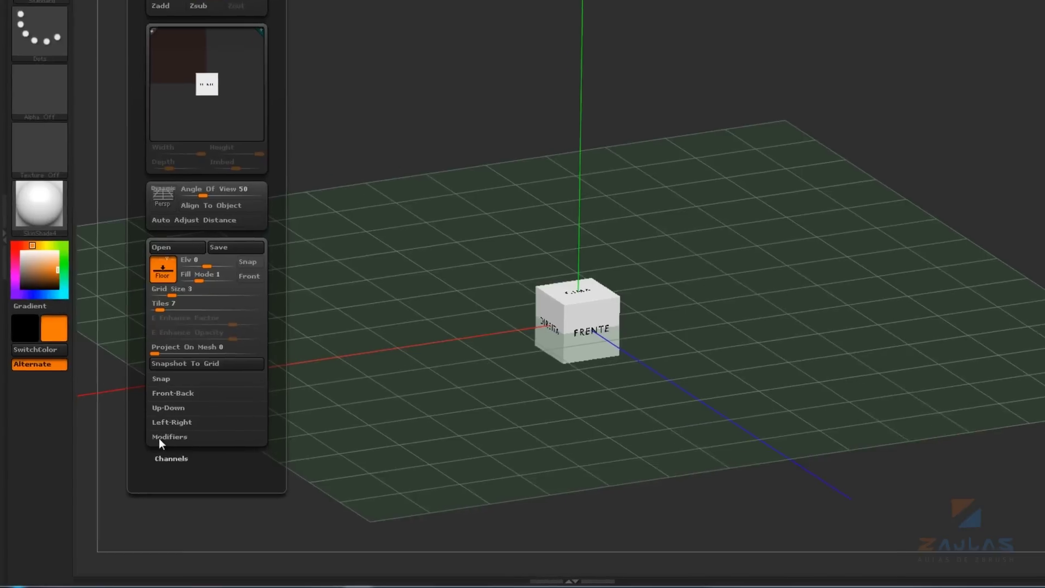
pyautogui.click(130, 464)
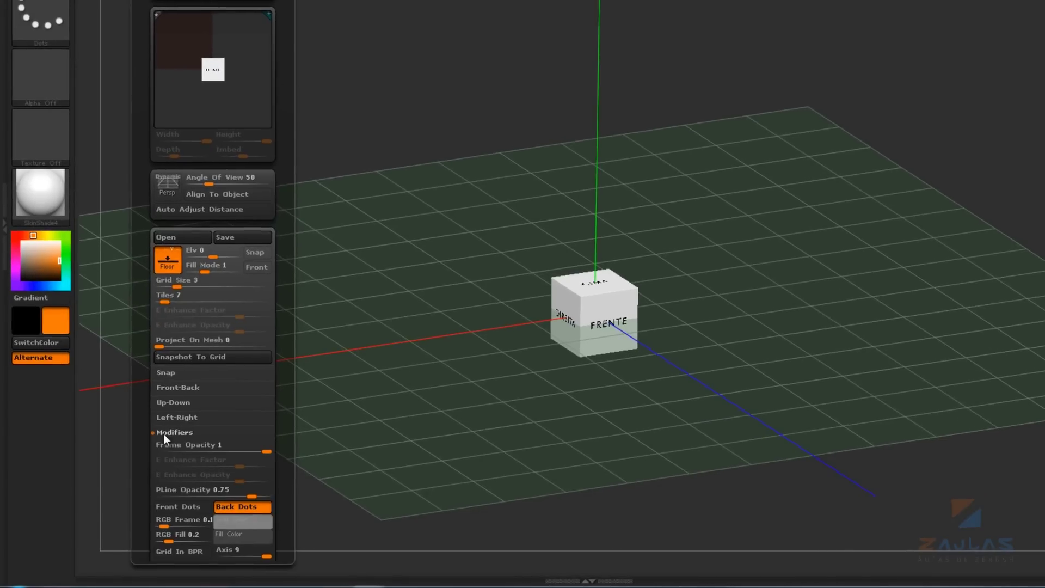
pyautogui.click(205, 446)
pyautogui.write('.15')
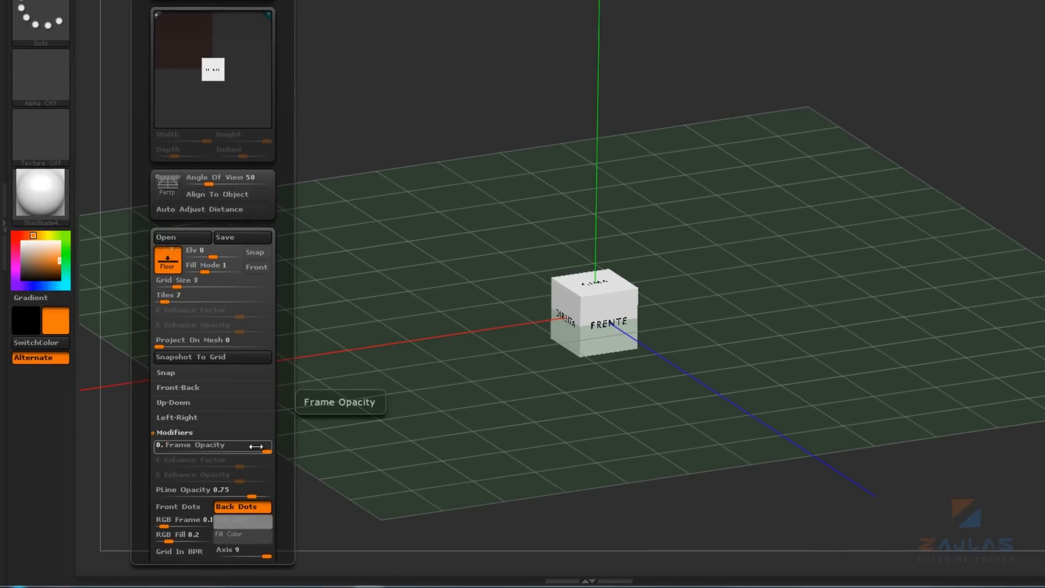
pyautogui.press('Return')
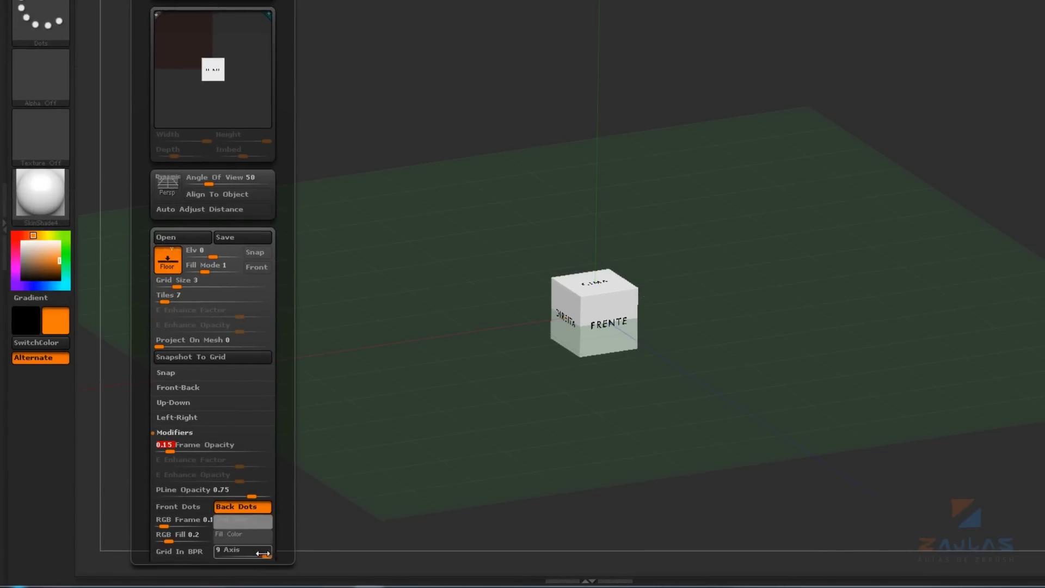
pyautogui.moveTo(262, 556); pyautogui.dragTo(222, 555)
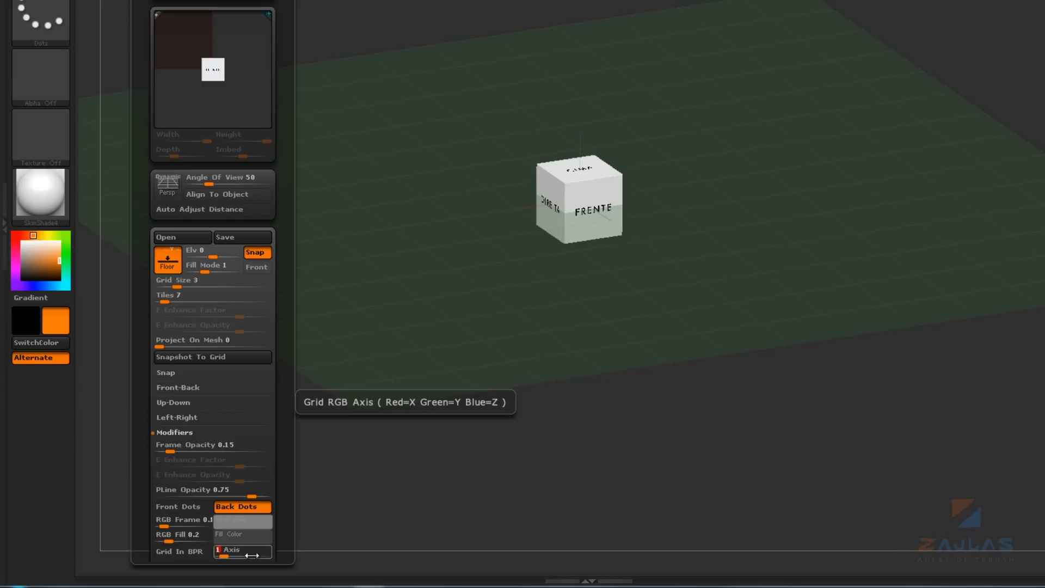
pyautogui.click(213, 254)
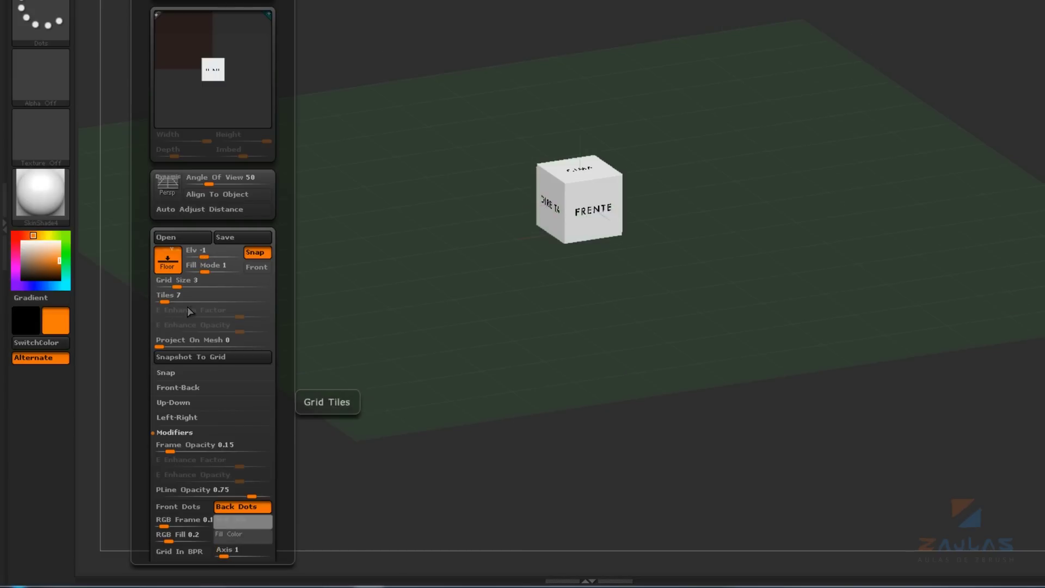
pyautogui.click(197, 386)
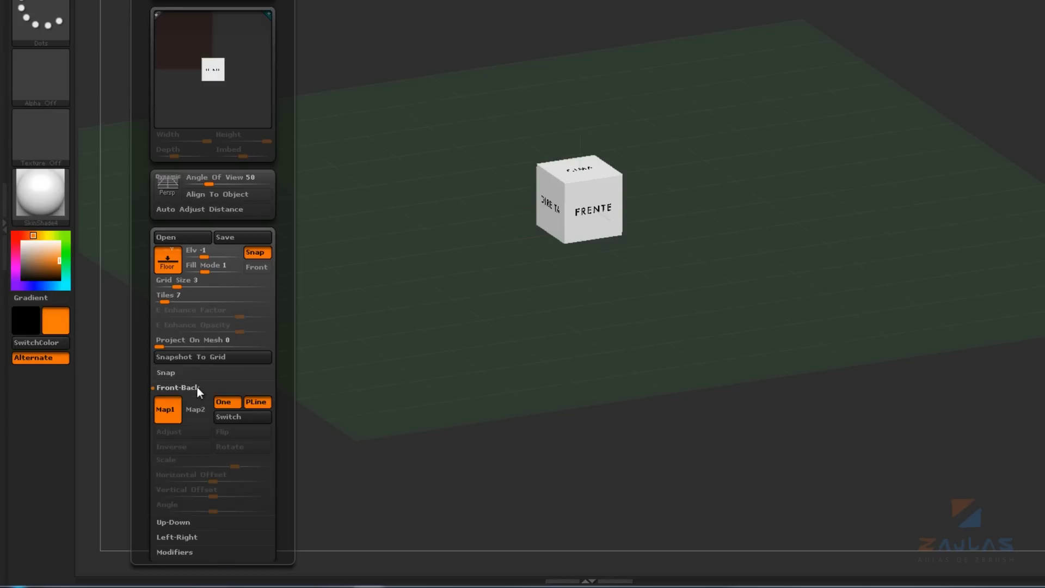
# Import concept_capitao_cor_frente.jpg as the Front-Back Map1 reference image.
pyautogui.click(174, 409)
pyautogui.click(175, 556)
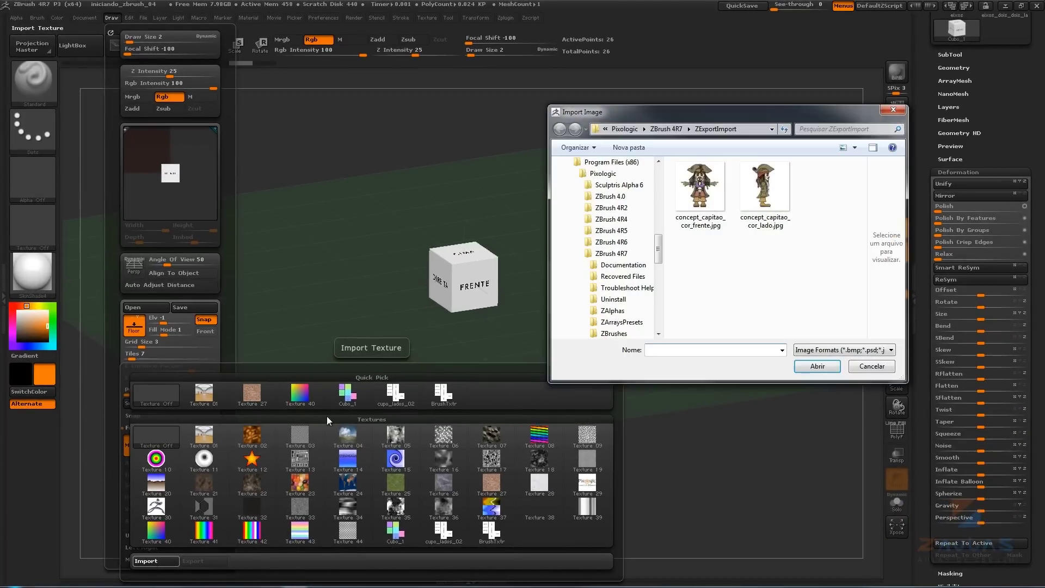
pyautogui.click(702, 197)
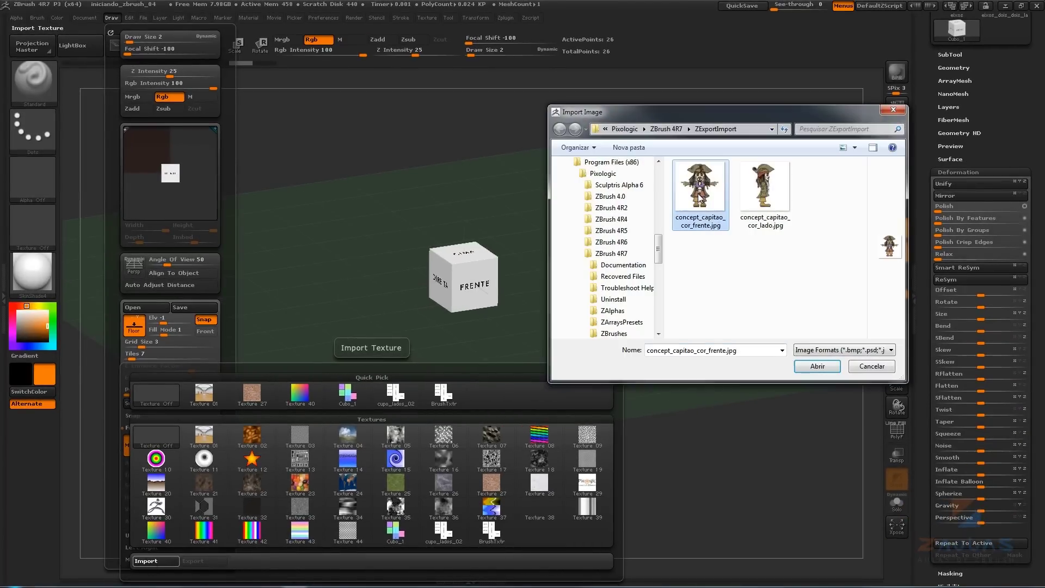
pyautogui.click(815, 365)
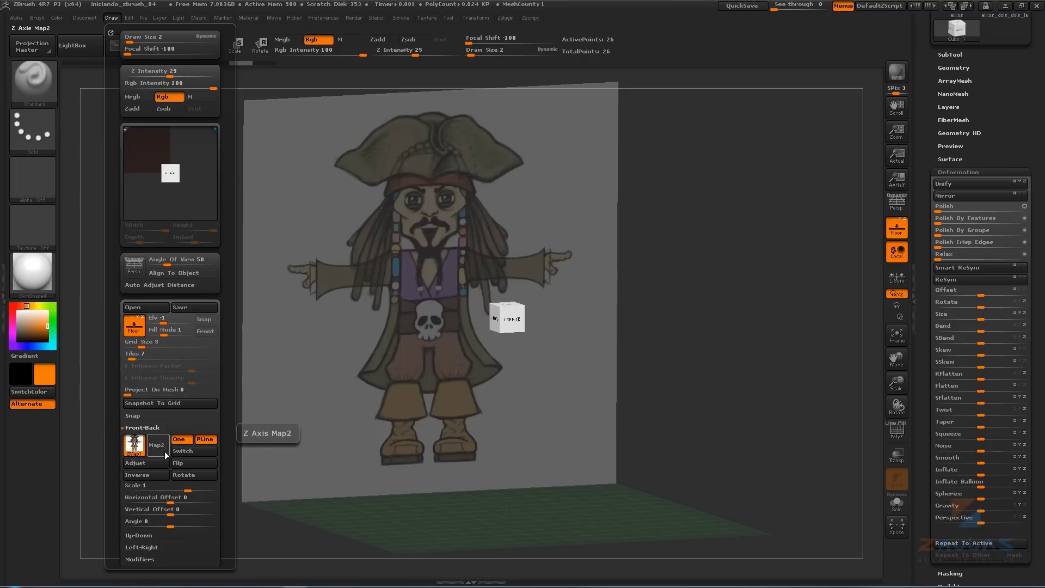
pyautogui.scroll(-3, 158, 445)
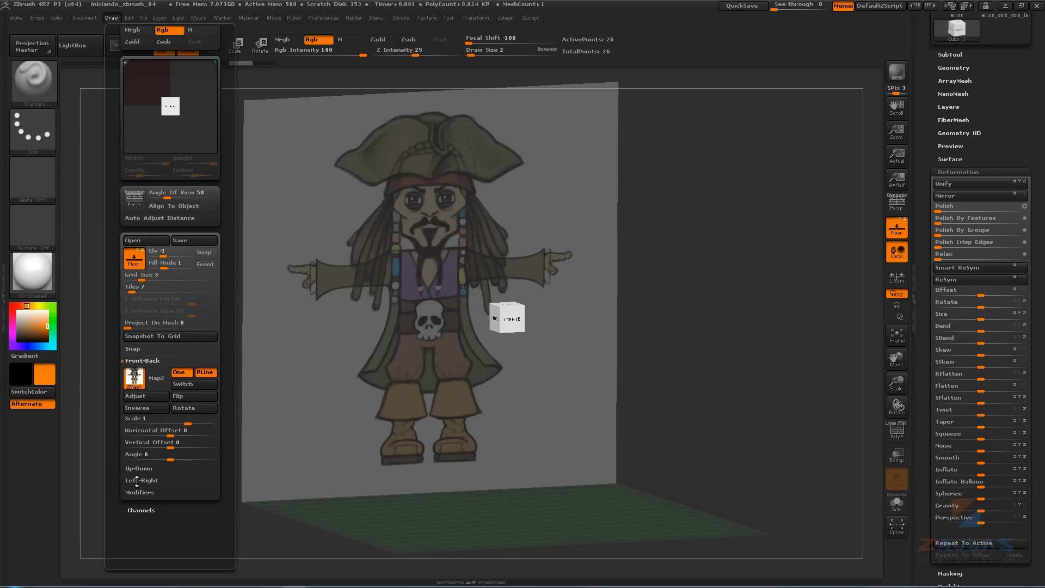
# Import concept_capitao_cor_lado.jpg as the Left-Right Map1 reference and flip it.
pyautogui.click(137, 480)
pyautogui.click(134, 406)
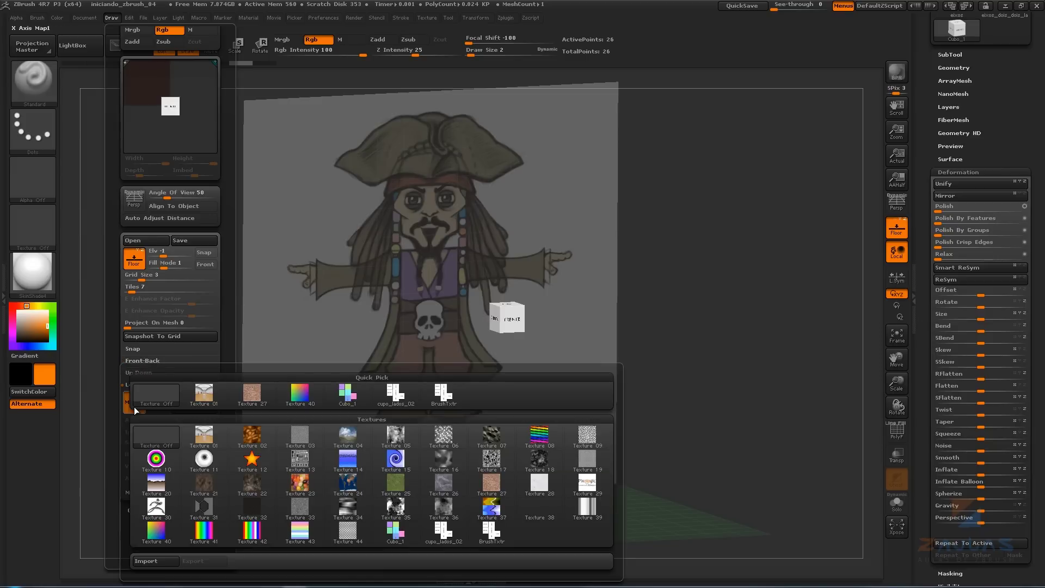
pyautogui.click(152, 561)
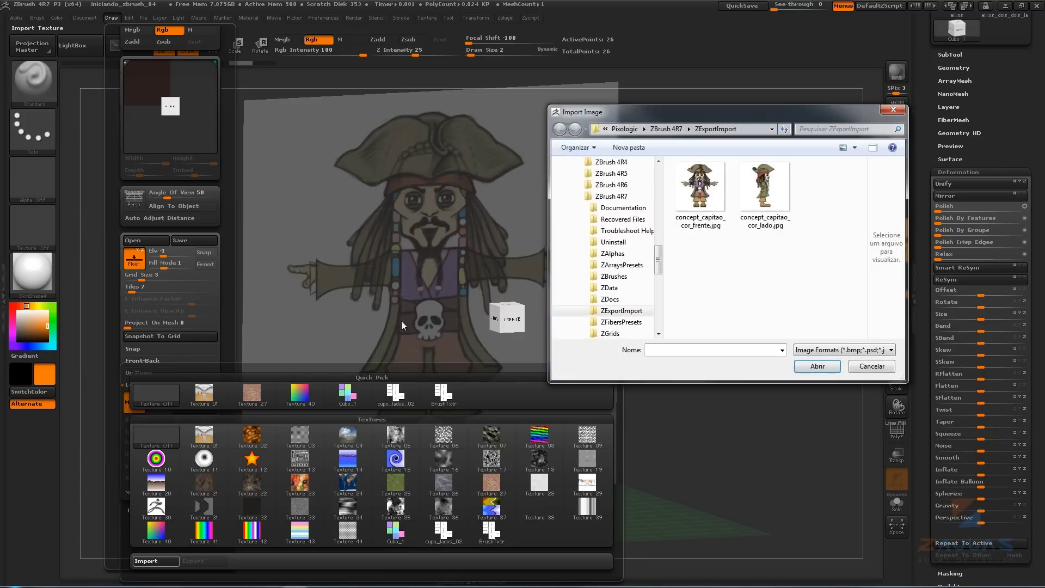
pyautogui.click(765, 185)
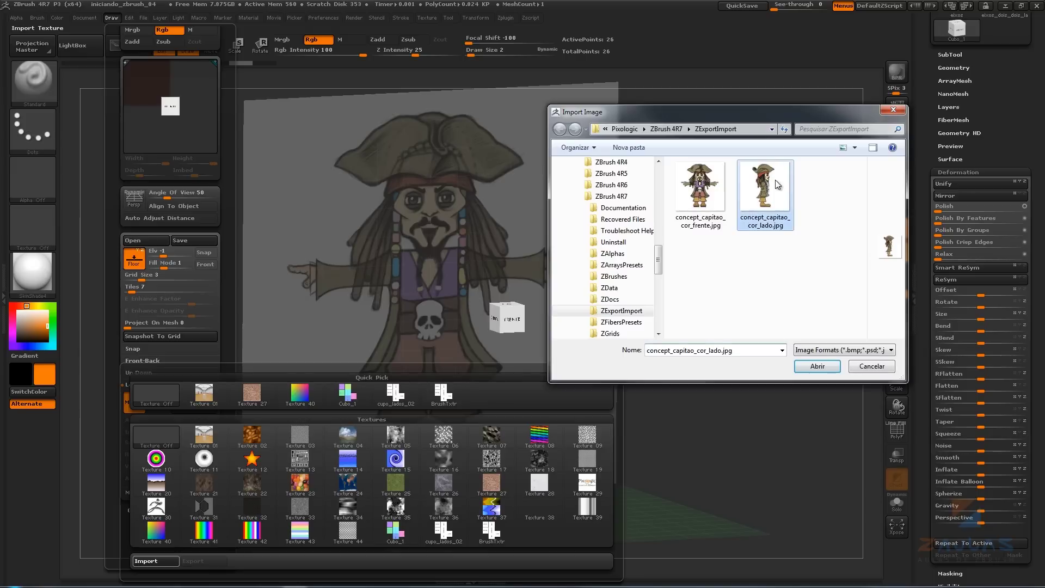
pyautogui.click(808, 368)
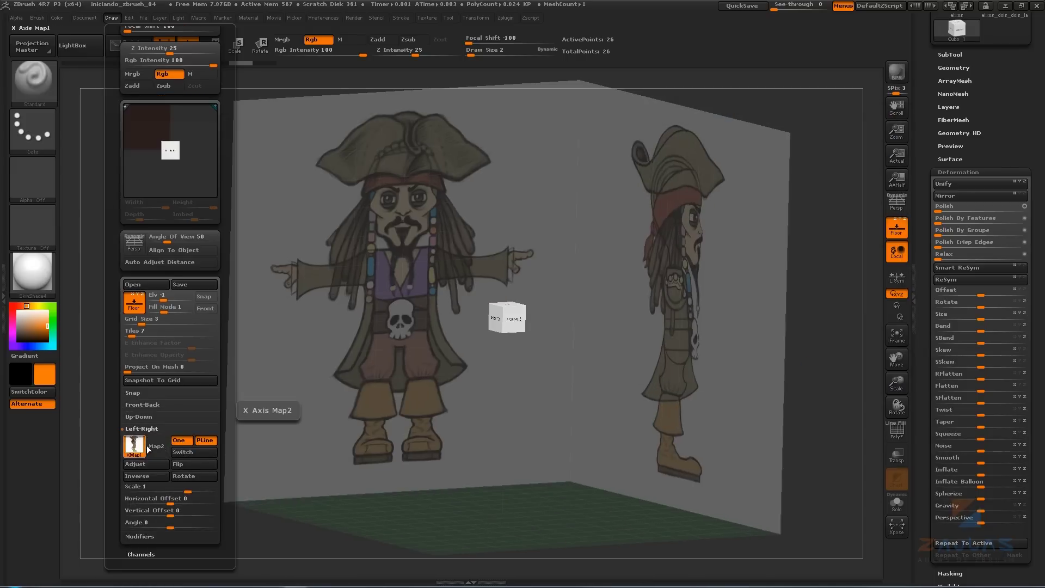
pyautogui.click(186, 465)
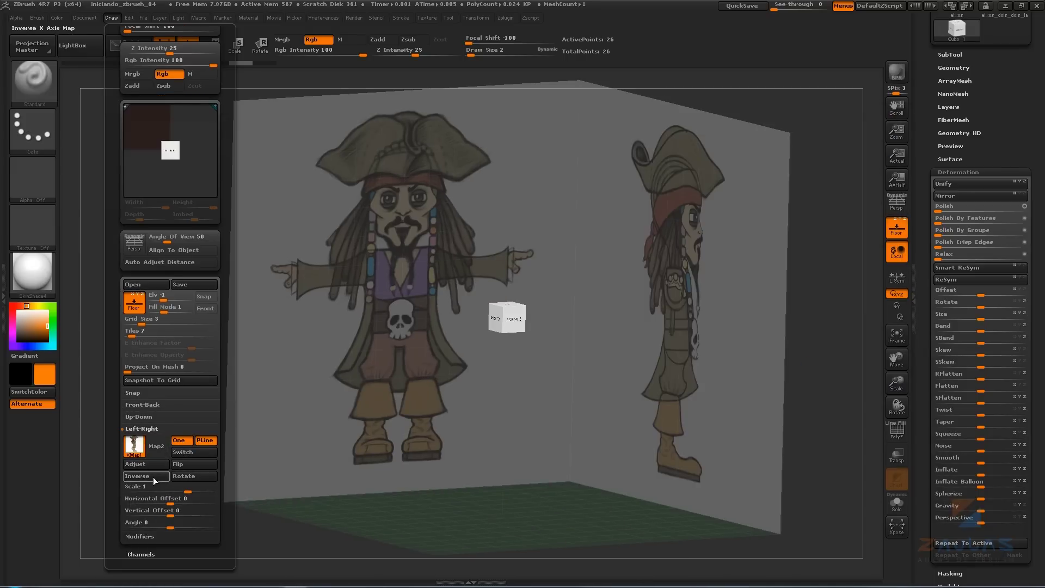
# Scale the Left-Right reference to about 1.16, test Project On Mesh, and set Fill Mode 2.
pyautogui.moveTo(162, 490)
pyautogui.mouseDown()
pyautogui.moveTo(193, 490)
pyautogui.moveTo(147, 502)
pyautogui.moveTo(166, 522)
pyautogui.mouseUp()
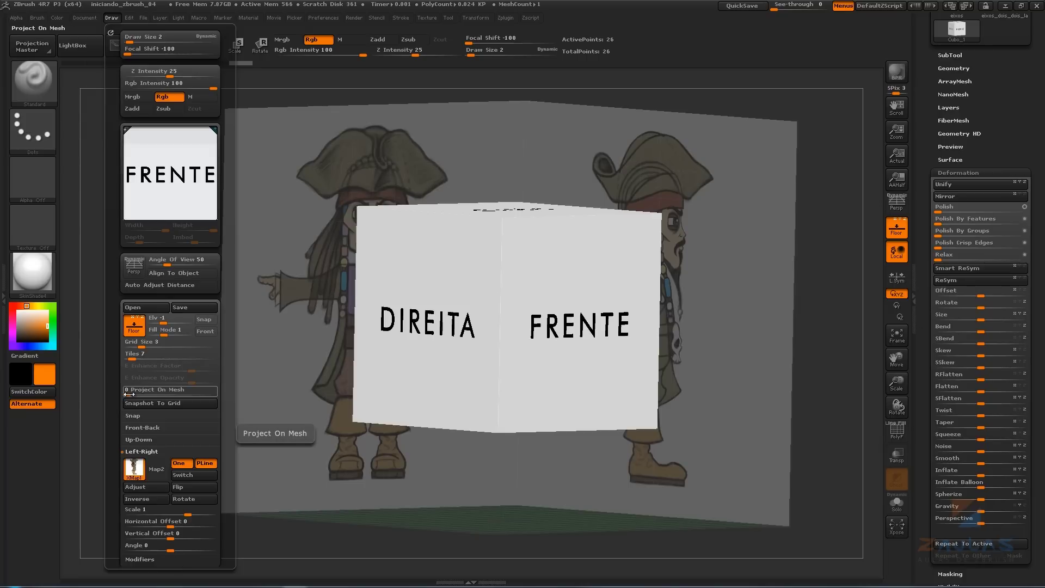
pyautogui.moveTo(129, 394); pyautogui.dragTo(216, 396)
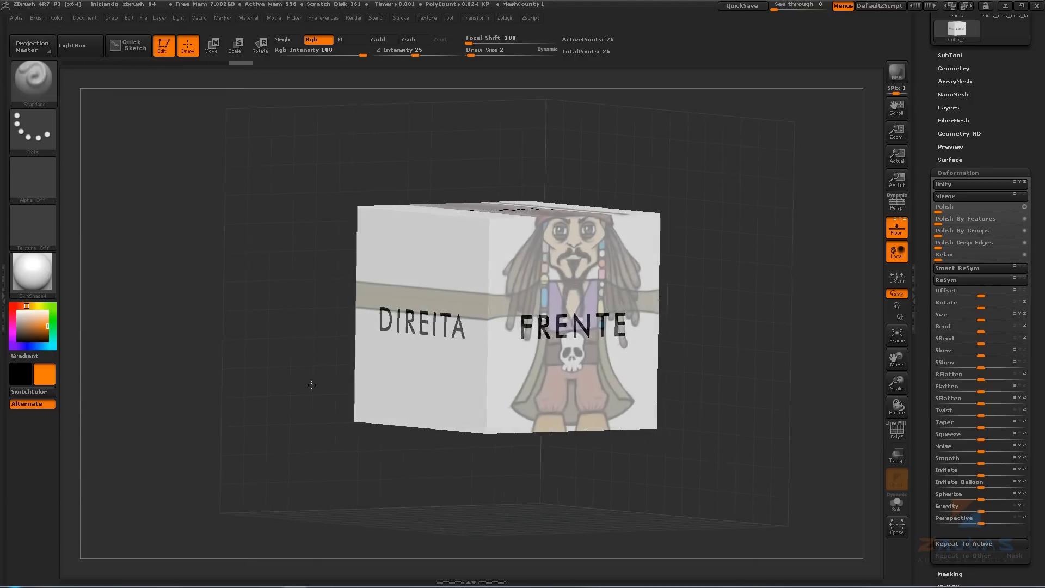
pyautogui.moveTo(318, 383); pyautogui.dragTo(289, 388)
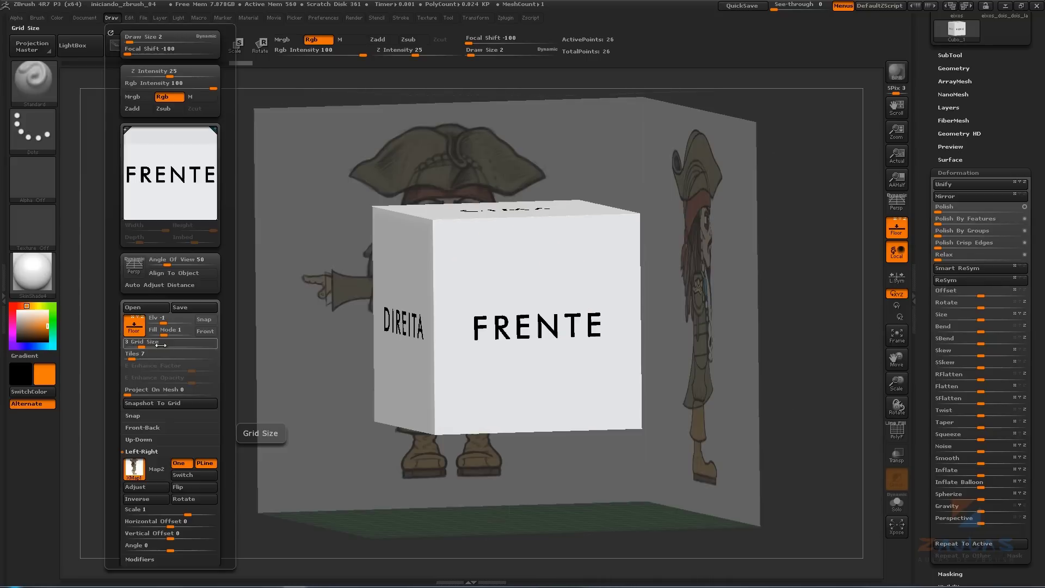
pyautogui.moveTo(162, 332); pyautogui.dragTo(180, 334)
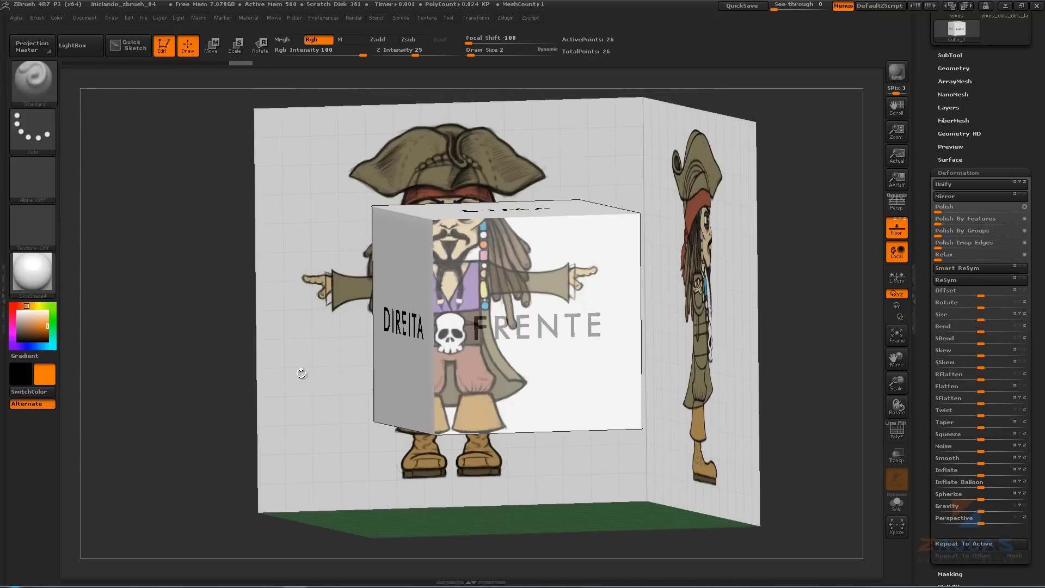
pyautogui.moveTo(298, 373)
pyautogui.mouseDown()
pyautogui.moveTo(262, 371)
pyautogui.moveTo(327, 366)
pyautogui.moveTo(273, 368)
pyautogui.moveTo(776, 434)
pyautogui.mouseUp()
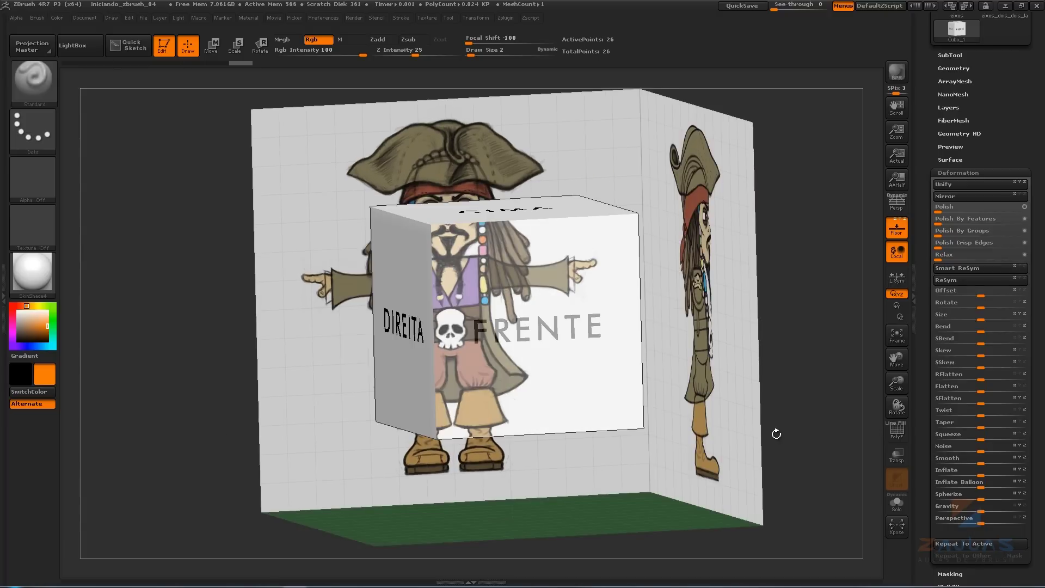
# Zoom out to a straight front view of the cube against the pirate front reference.
pyautogui.keyDown('alt'); pyautogui.moveTo(776, 434); pyautogui.dragTo(766, 420); pyautogui.keyUp('alt')
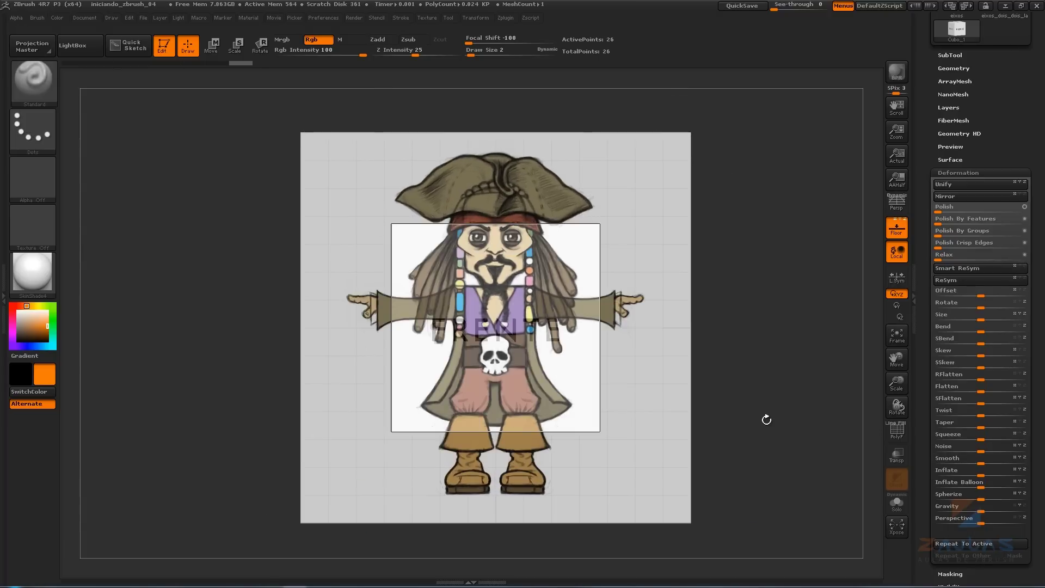